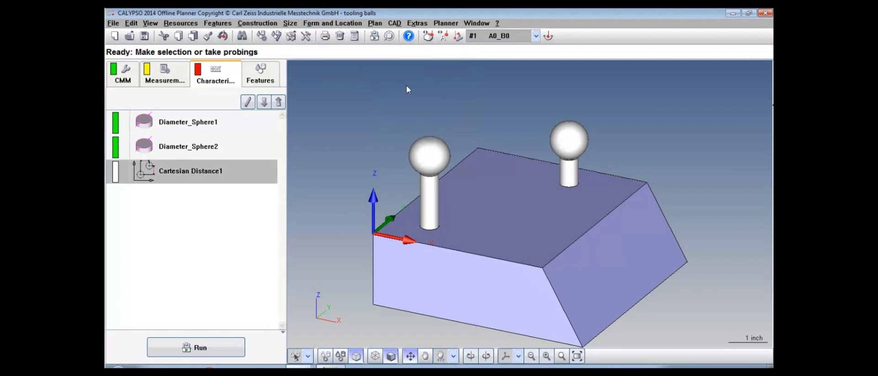
# Assign Sphere1 as Feature 1 and Sphere2 as Feature 2 of Cartesian Distance1
pyautogui.click(248, 102)
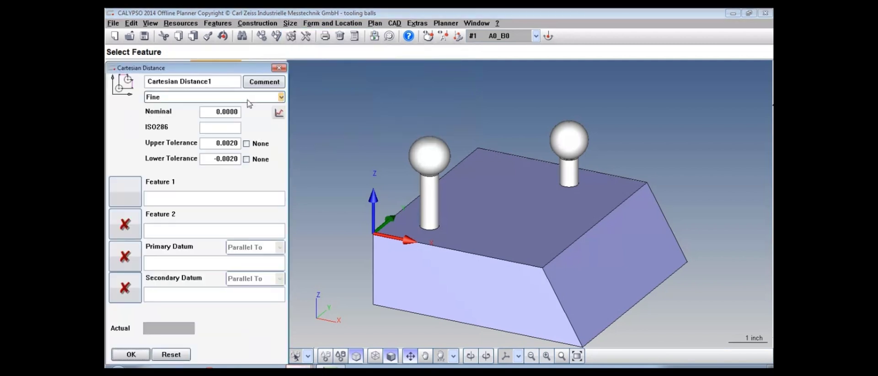
pyautogui.click(135, 188)
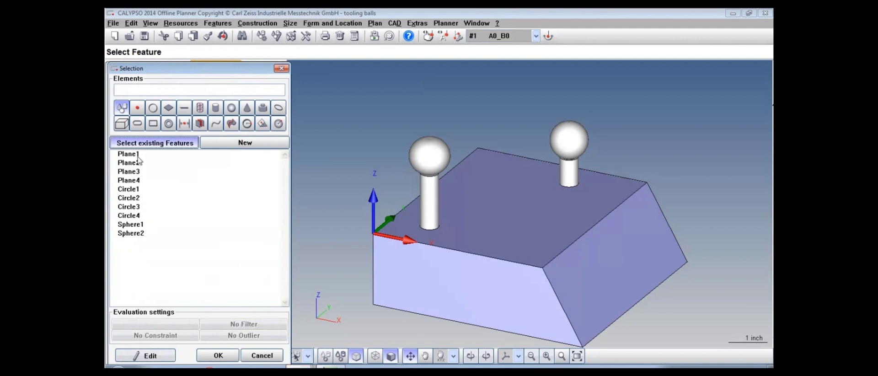
pyautogui.click(143, 225)
pyautogui.click(218, 355)
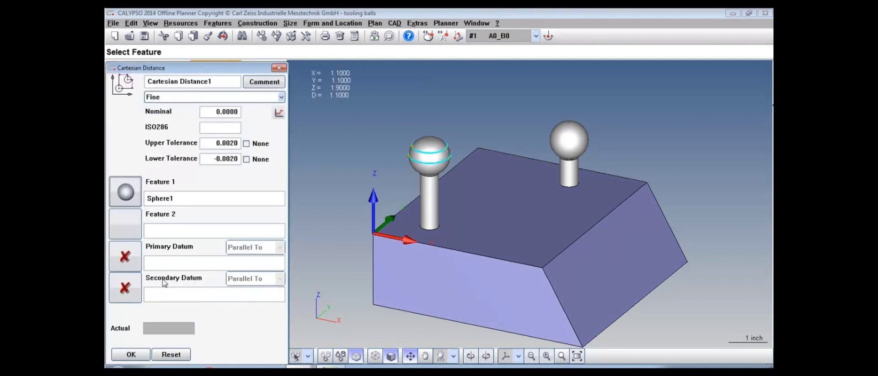
pyautogui.click(134, 231)
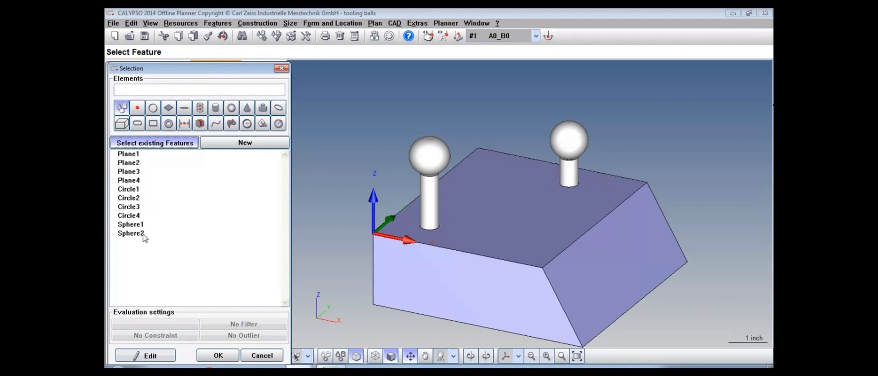
pyautogui.click(142, 234)
pyautogui.click(219, 355)
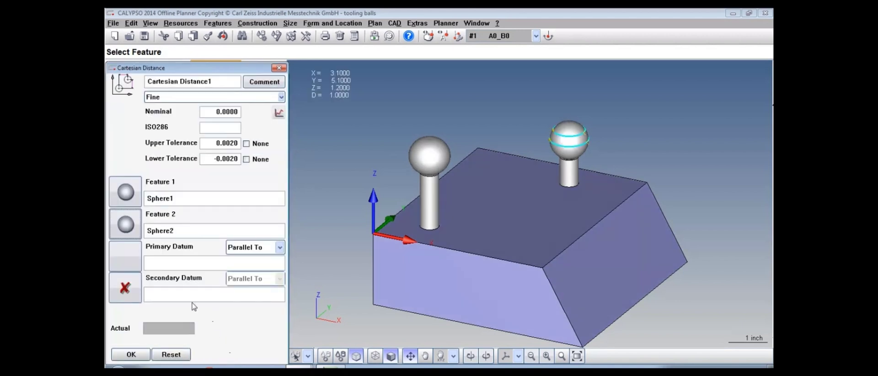
# Set Plane1 as the primary datum and Plane3 as the secondary datum of Cartesian Distance1
pyautogui.click(139, 259)
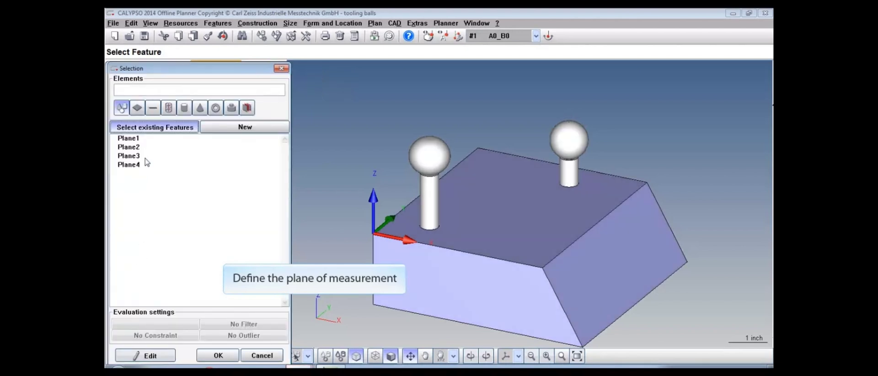
pyautogui.click(146, 141)
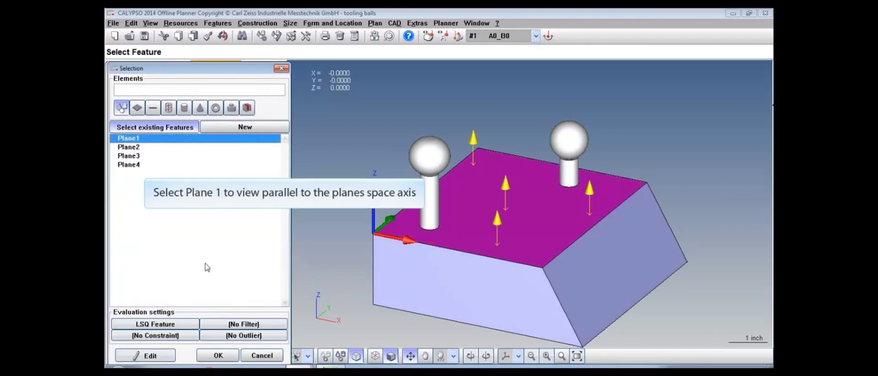
pyautogui.click(231, 359)
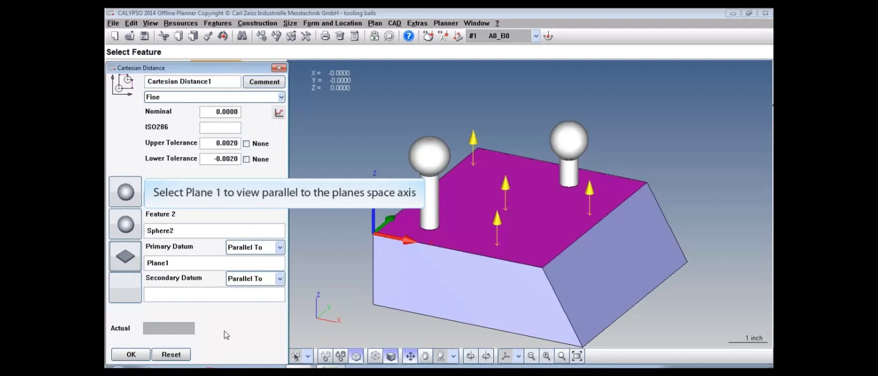
pyautogui.click(134, 296)
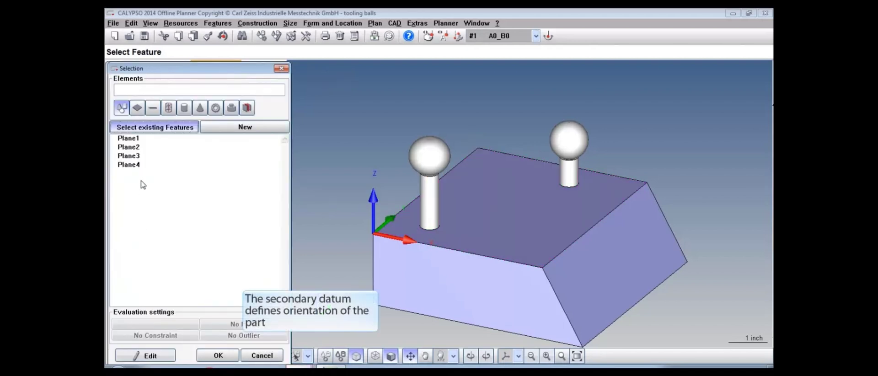
pyautogui.click(140, 156)
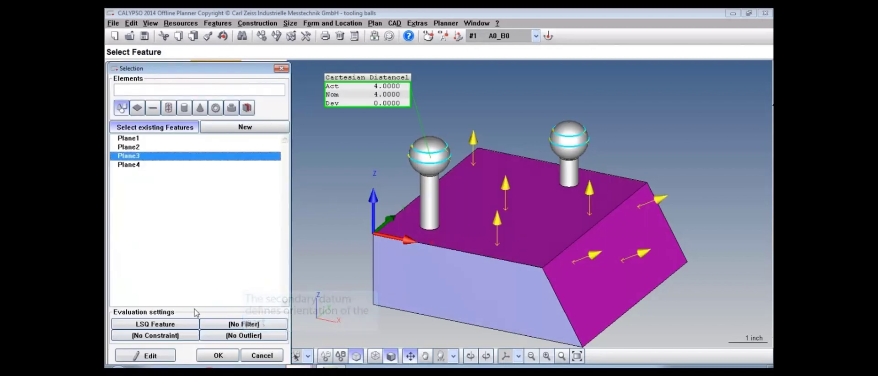
pyautogui.click(217, 356)
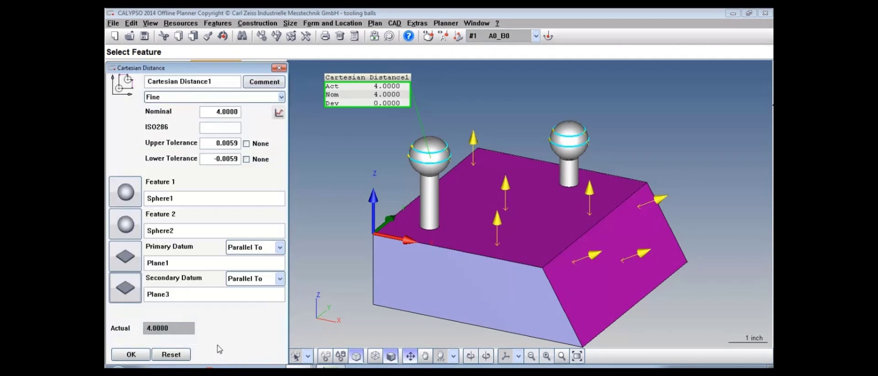
# Set the upper tolerance of Cartesian Distance1 to 0.1 and its lower tolerance to -0.1000
pyautogui.moveTo(224, 147); pyautogui.dragTo(247, 150)
pyautogui.write('1')
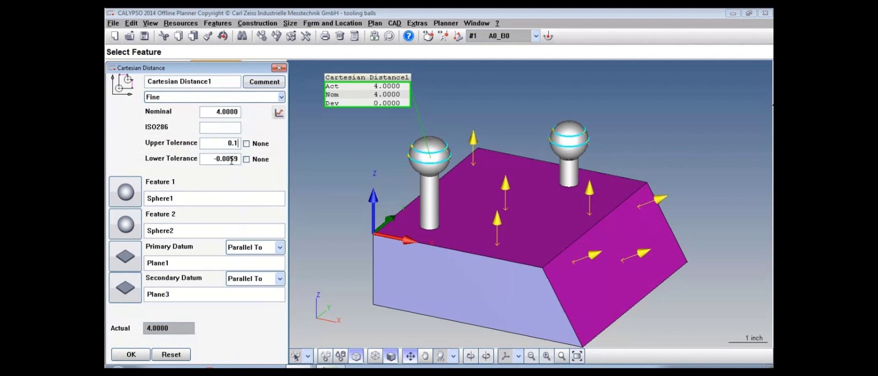
pyautogui.moveTo(223, 158); pyautogui.dragTo(243, 161)
pyautogui.write('1000')
pyautogui.click(143, 353)
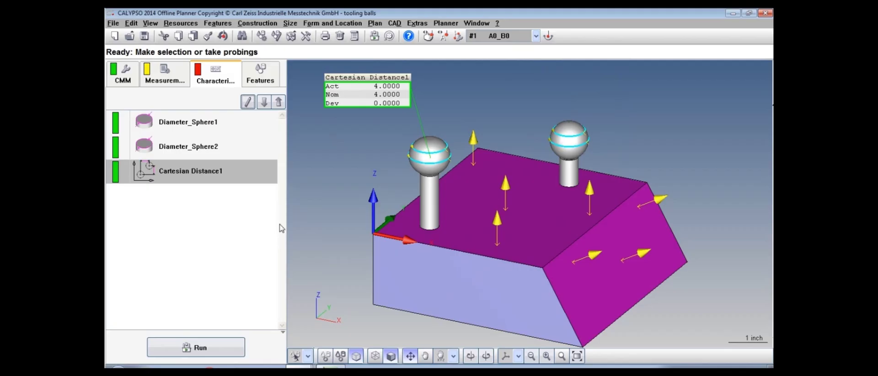
# Add a second Cartesian distance characteristic with Sphere1 as Feature 1 and Sphere2 as Feature 2
pyautogui.click(290, 25)
pyautogui.moveTo(313, 60)
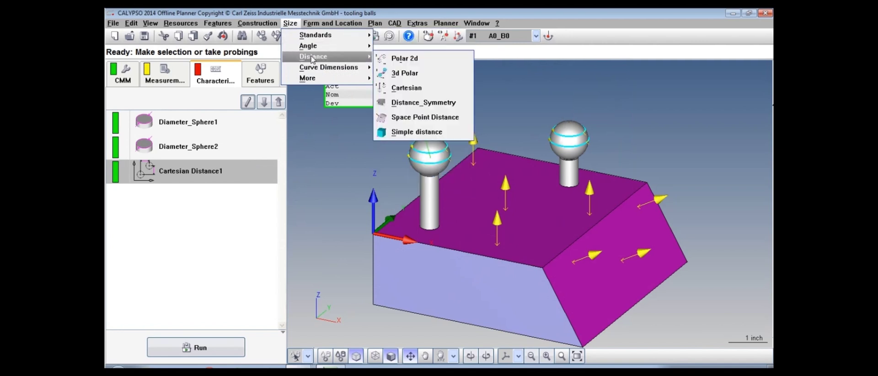
pyautogui.click(406, 88)
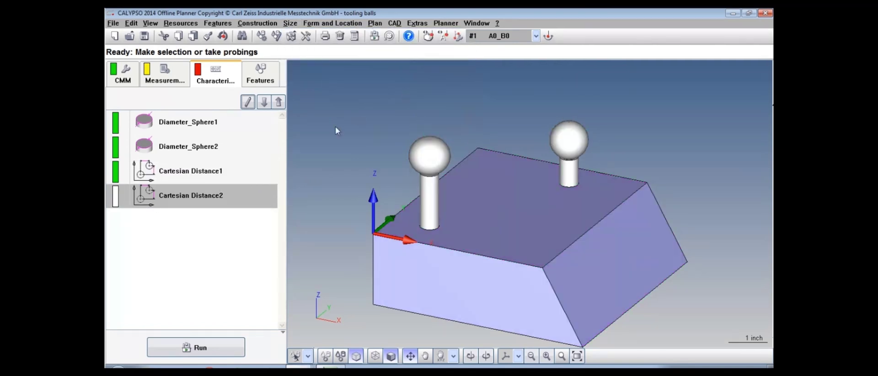
pyautogui.doubleClick(243, 201)
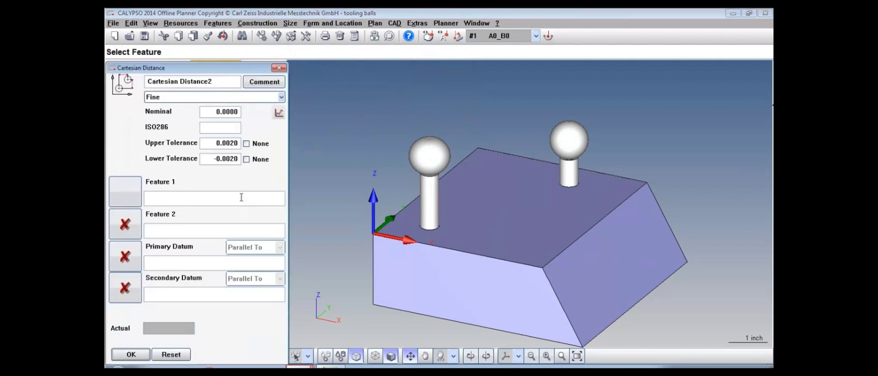
pyautogui.click(137, 191)
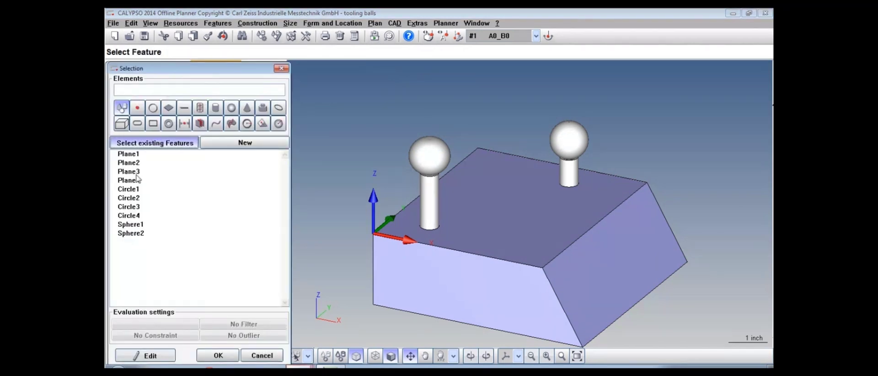
pyautogui.click(145, 229)
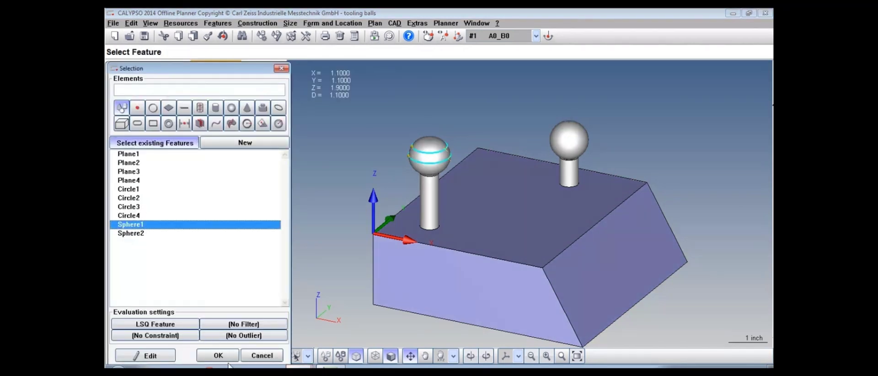
pyautogui.click(229, 359)
pyautogui.click(141, 232)
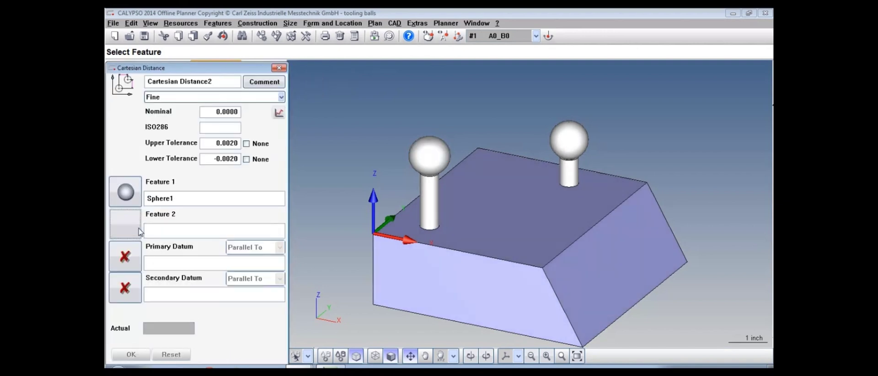
pyautogui.click(140, 233)
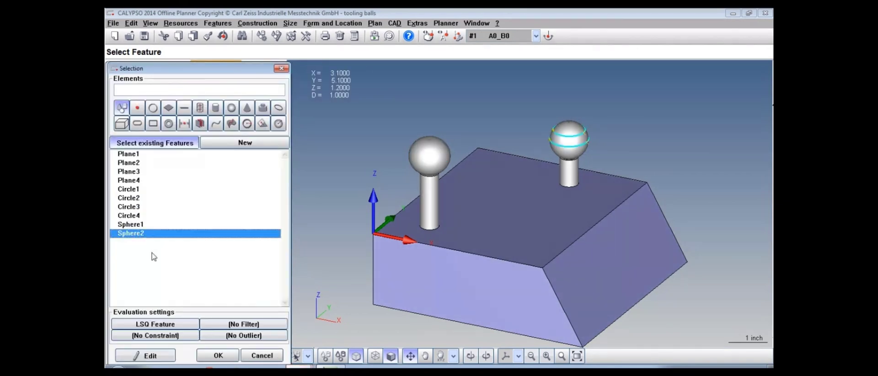
pyautogui.click(225, 356)
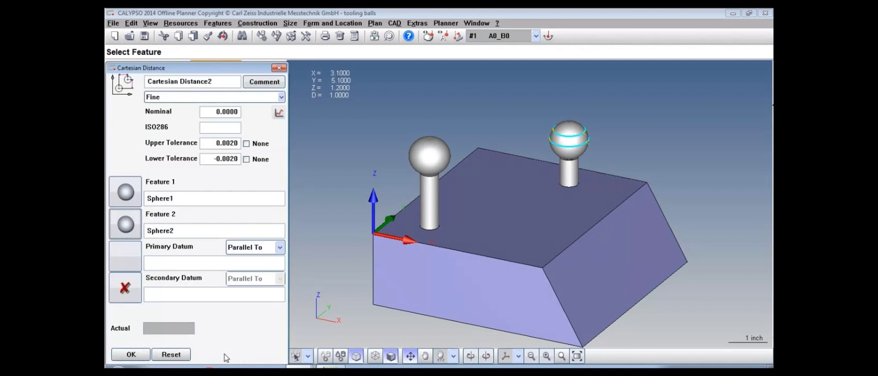
# Set Plane1 as the primary datum and Plane2 as the secondary datum of the second Cartesian distance
pyautogui.click(131, 263)
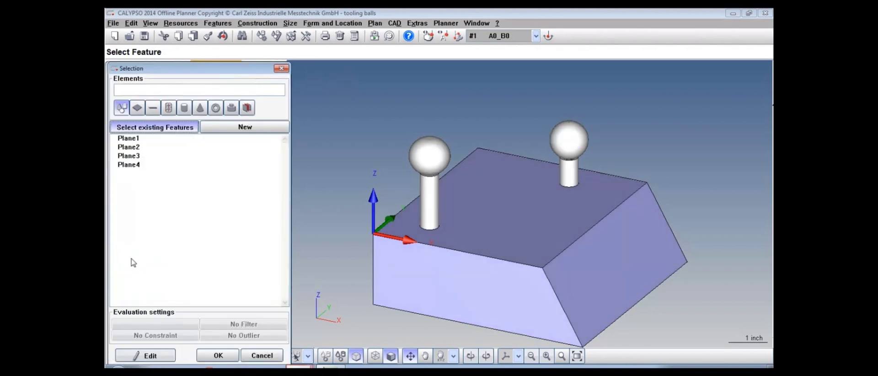
pyautogui.click(149, 139)
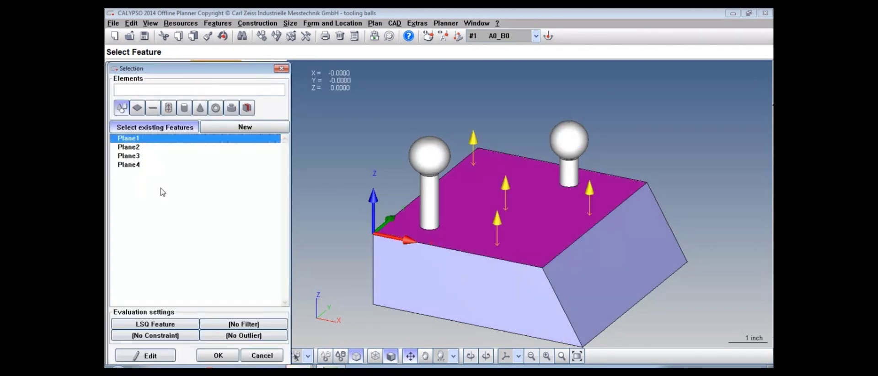
pyautogui.click(229, 356)
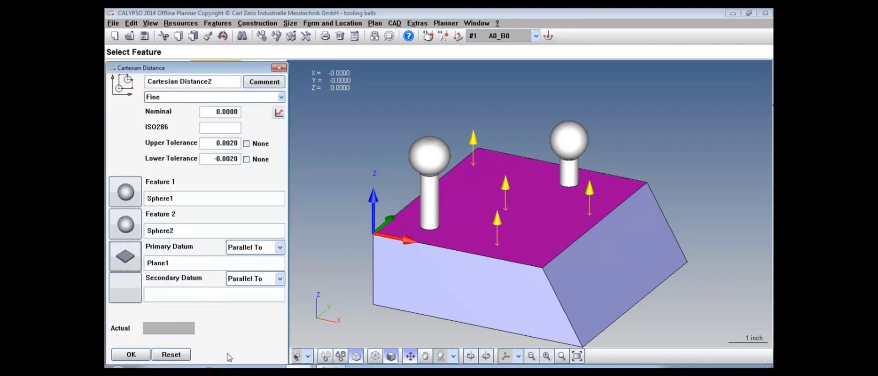
pyautogui.click(126, 286)
pyautogui.click(145, 148)
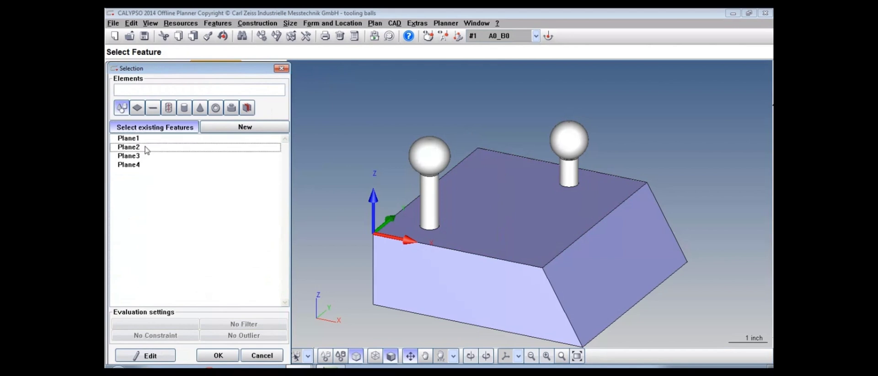
pyautogui.click(218, 355)
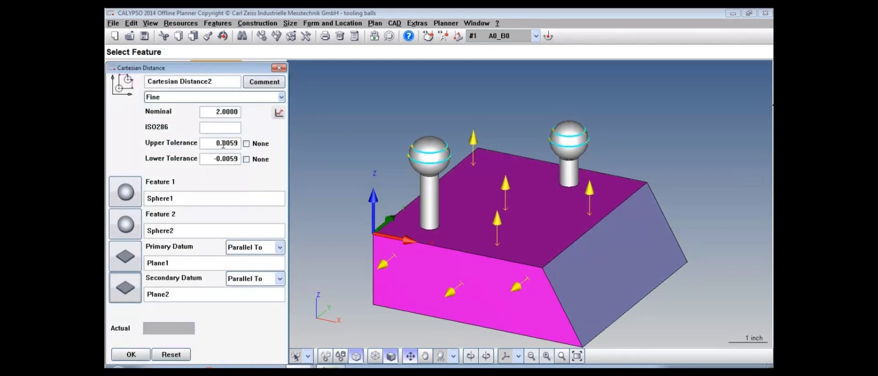
# Set the second Cartesian distance's upper tolerance to 0.1 and its lower tolerance to -0.1
pyautogui.moveTo(222, 145); pyautogui.dragTo(238, 147)
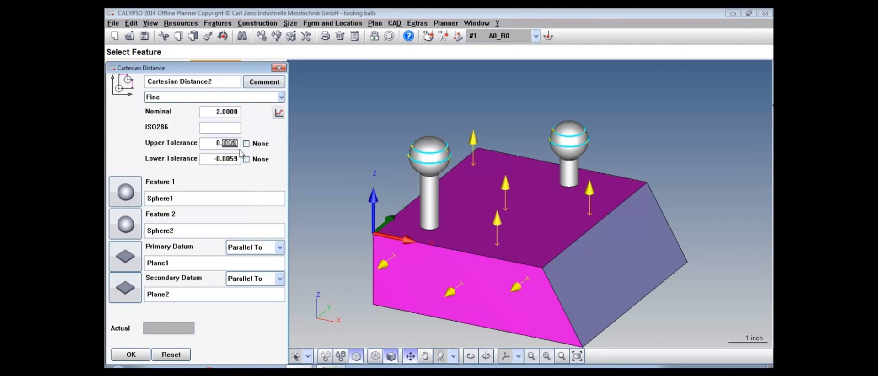
pyautogui.write('1')
pyautogui.moveTo(223, 158); pyautogui.dragTo(241, 158)
pyautogui.write('1')
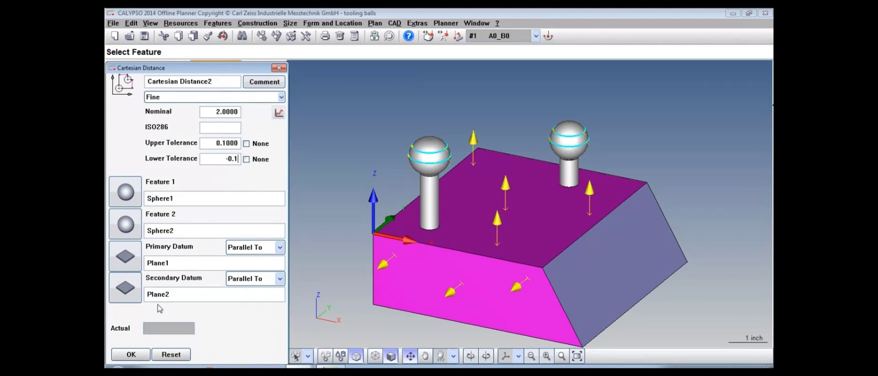
pyautogui.click(132, 355)
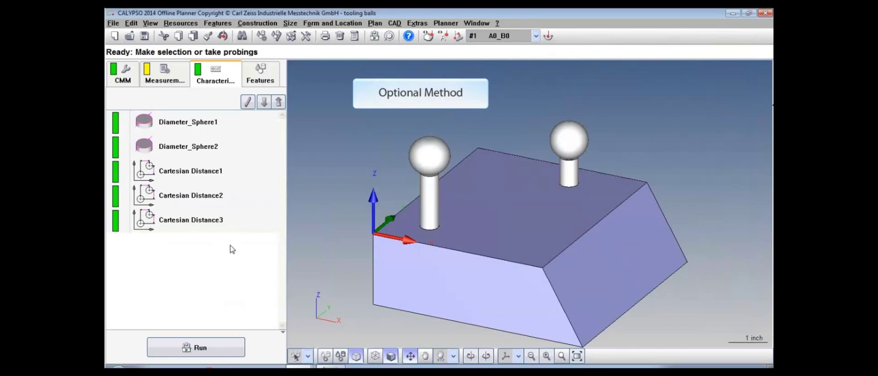
# Change the secondary datum of Cartesian Distance2 to Plane3 with the Perpendicular To orientation
pyautogui.doubleClick(237, 200)
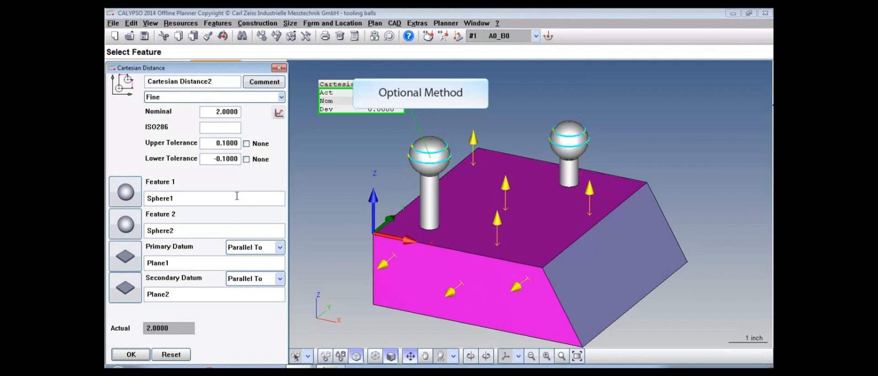
pyautogui.click(137, 290)
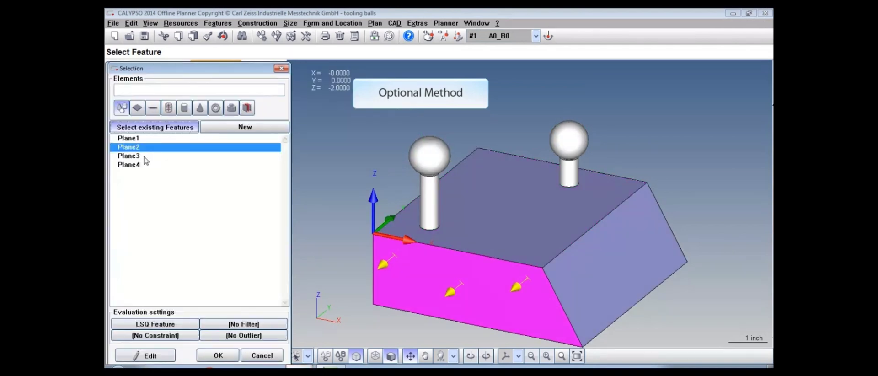
pyautogui.click(145, 157)
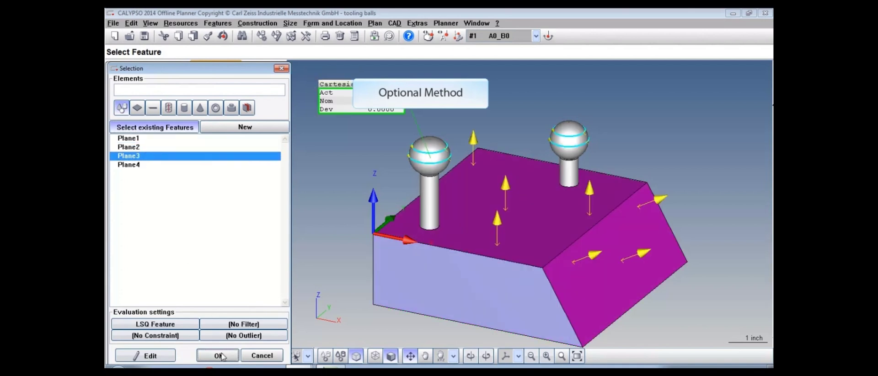
pyautogui.click(219, 355)
pyautogui.click(237, 283)
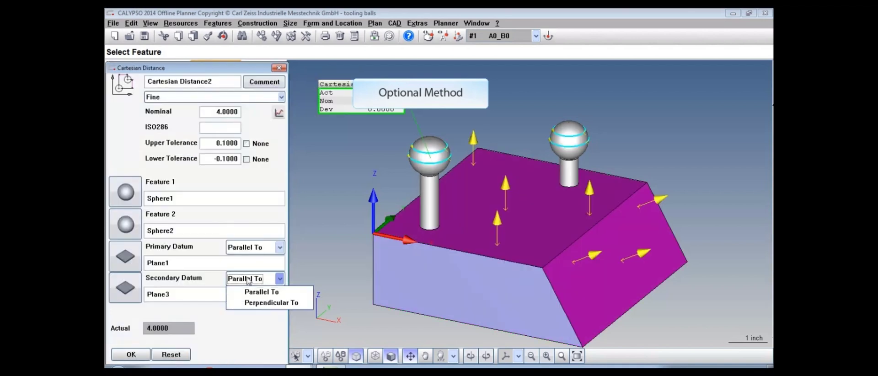
pyautogui.click(256, 303)
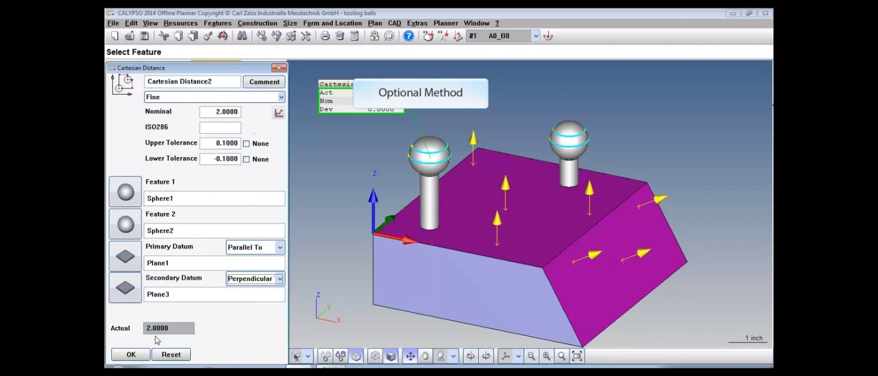
pyautogui.click(146, 355)
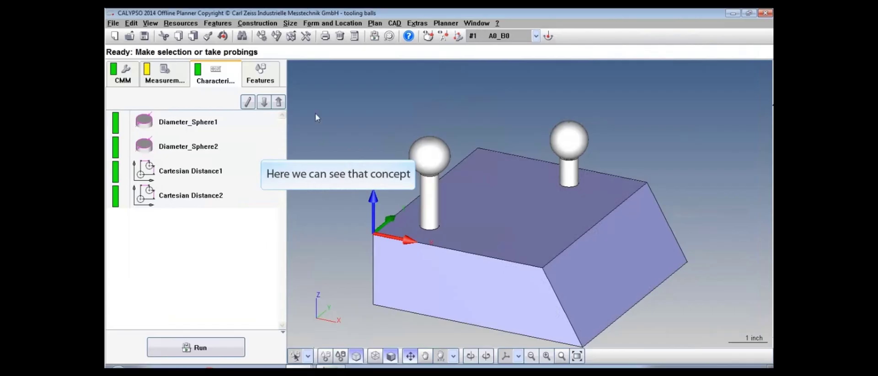
# Add a third Cartesian distance characteristic with Sphere2 as Feature 1
pyautogui.click(290, 24)
pyautogui.moveTo(301, 57)
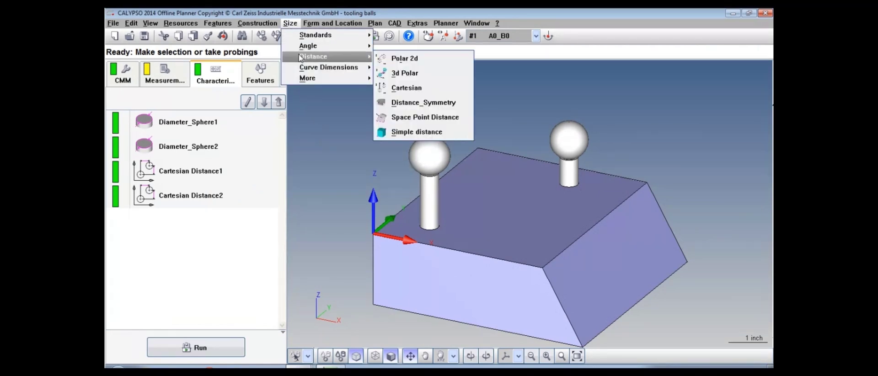
pyautogui.click(394, 88)
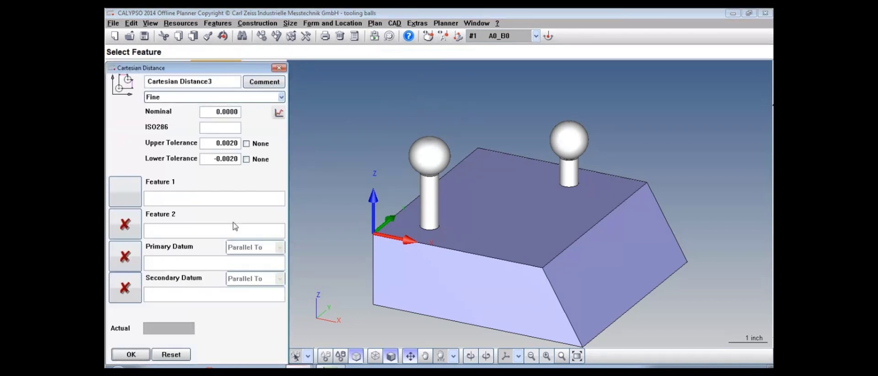
pyautogui.click(125, 191)
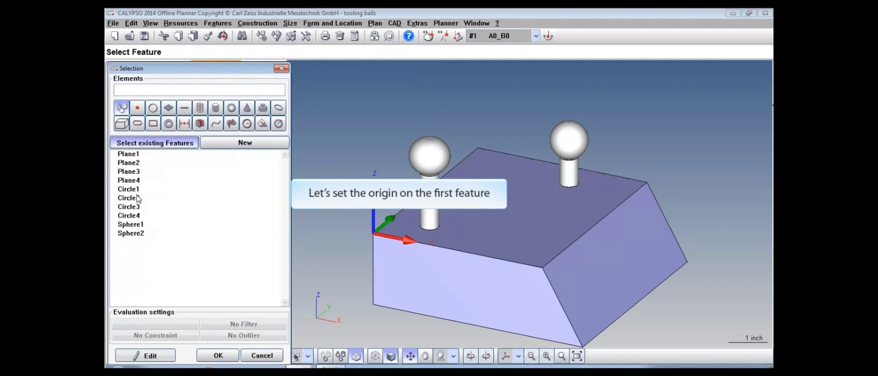
pyautogui.click(143, 233)
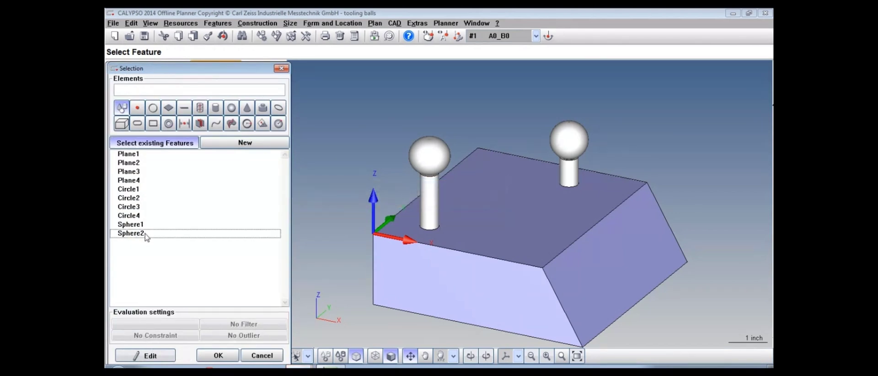
pyautogui.click(217, 356)
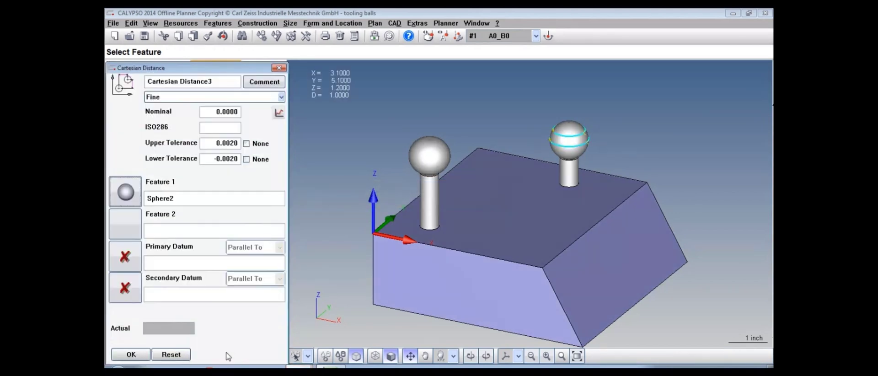
# Assign the angled side plane, Plane3, as Feature 2 of the third Cartesian distance
pyautogui.click(132, 223)
pyautogui.click(134, 173)
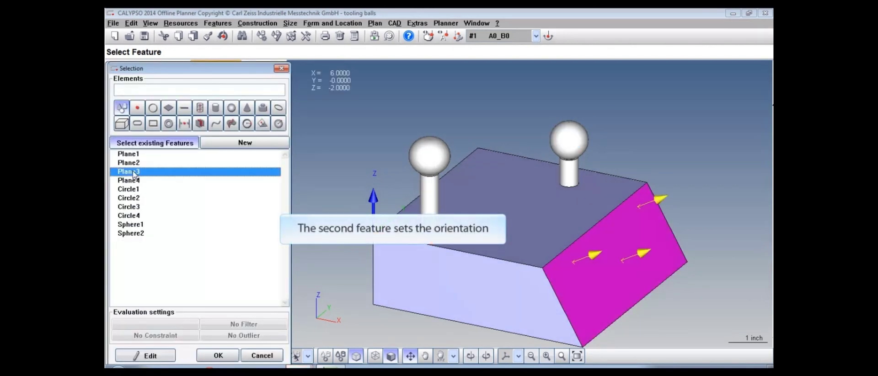
pyautogui.click(234, 356)
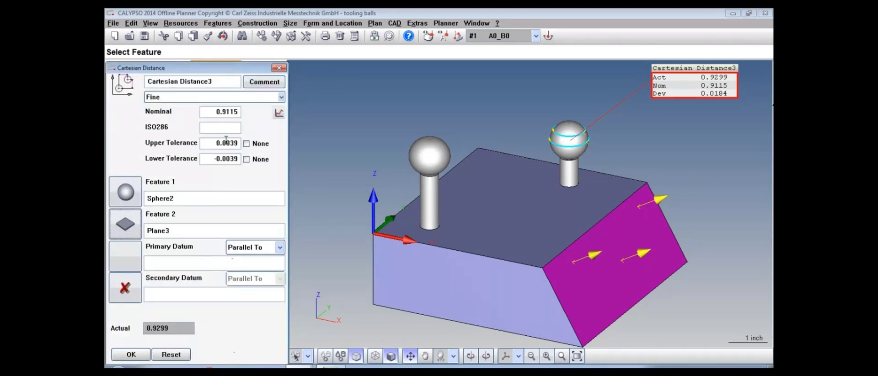
# Set the third Cartesian distance's upper tolerance to 0.5 and its lower tolerance to -0.5, and accept the characteristic
pyautogui.moveTo(222, 143); pyautogui.dragTo(238, 144)
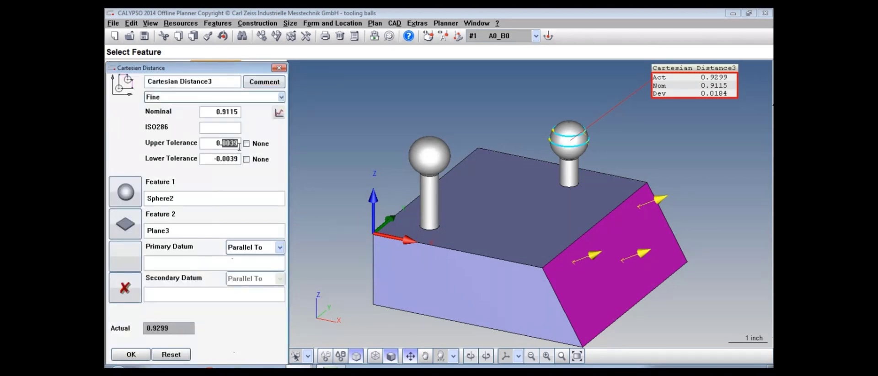
pyautogui.write('5')
pyautogui.moveTo(222, 159); pyautogui.dragTo(240, 159)
pyautogui.write('5')
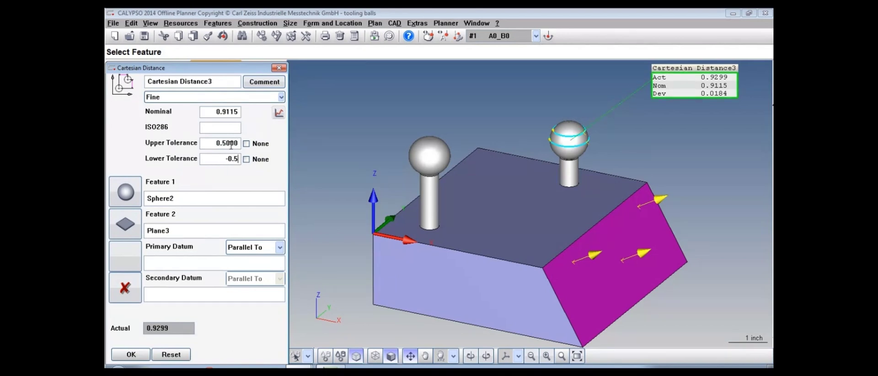
pyautogui.press('Return')
pyautogui.click(131, 355)
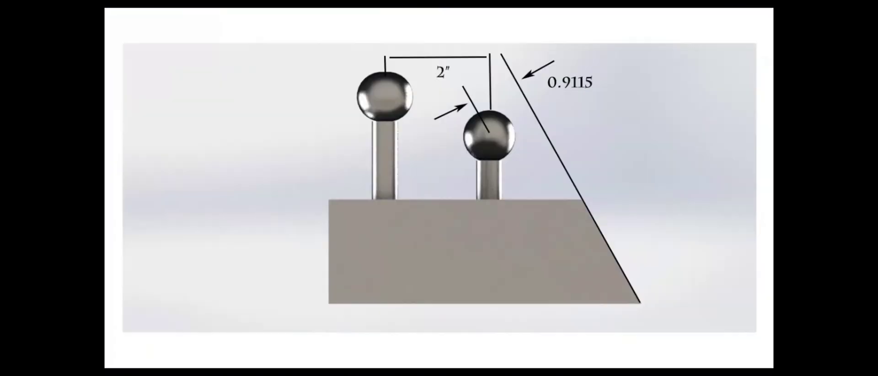